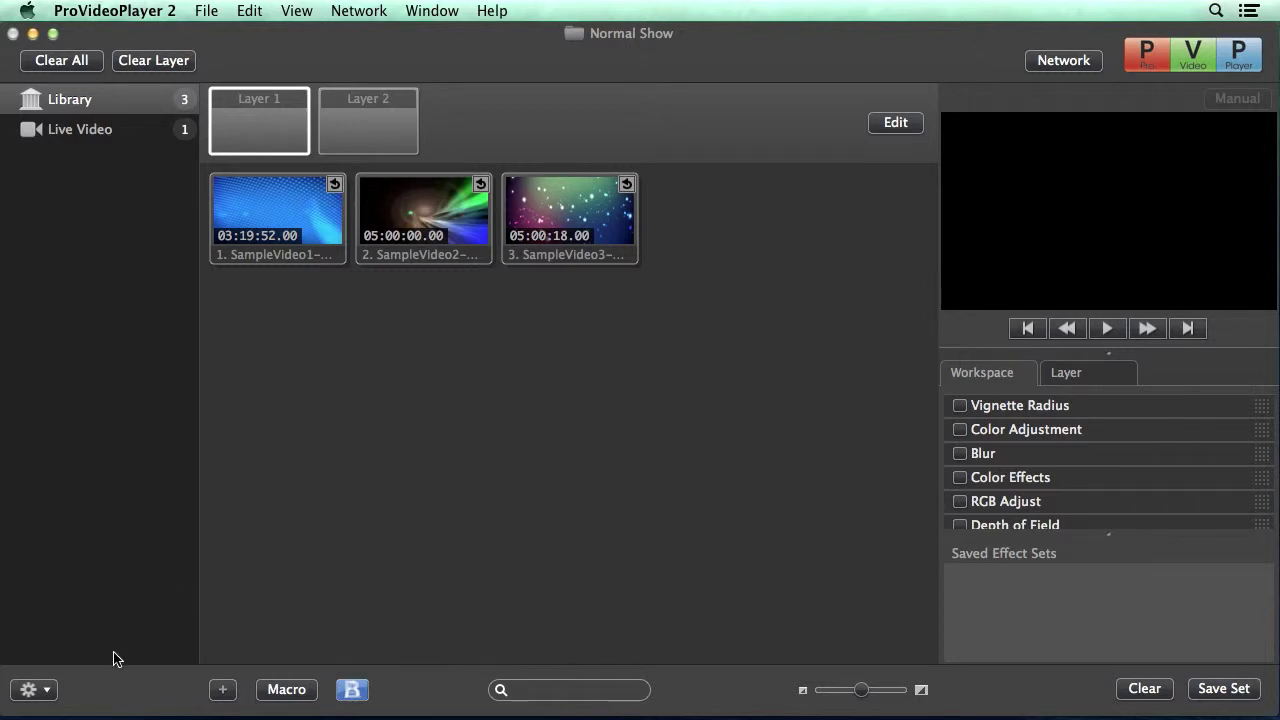
# Step: Create a new empty playlist named 'Loop' from the gear menu
pyautogui.click(50, 690)
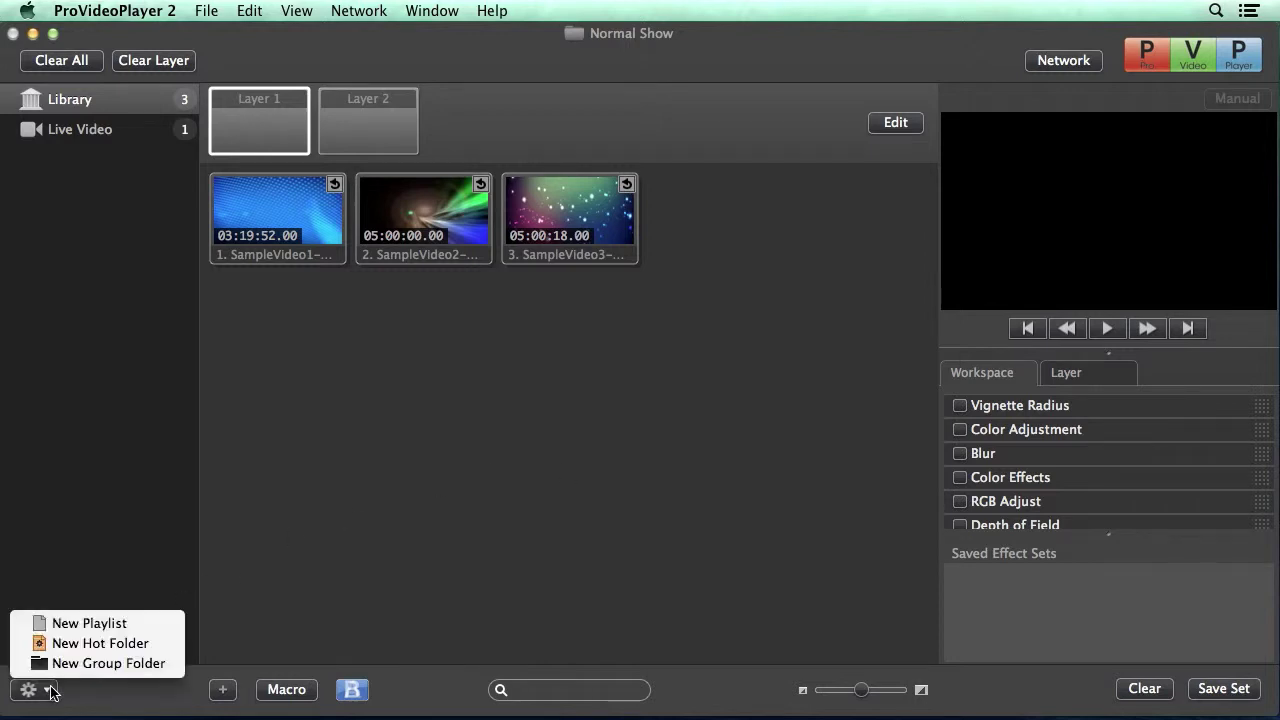
pyautogui.click(93, 625)
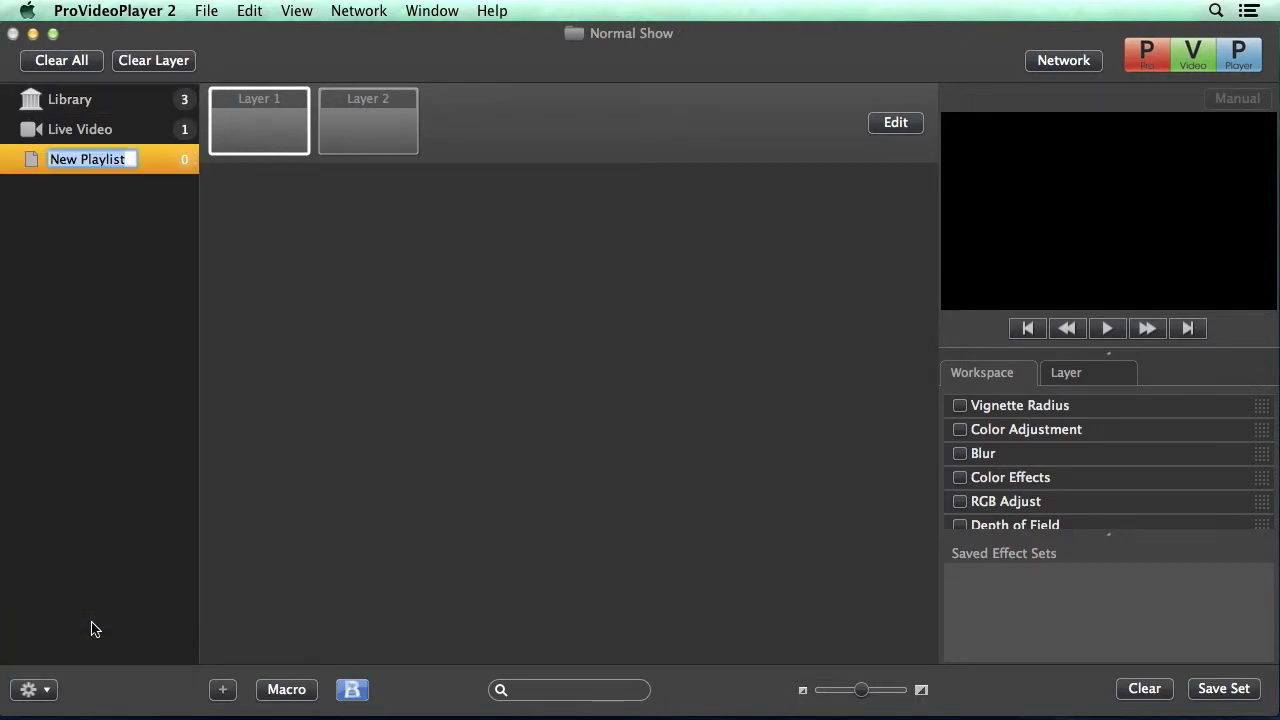
pyautogui.write('Loop')
pyautogui.press('Return')
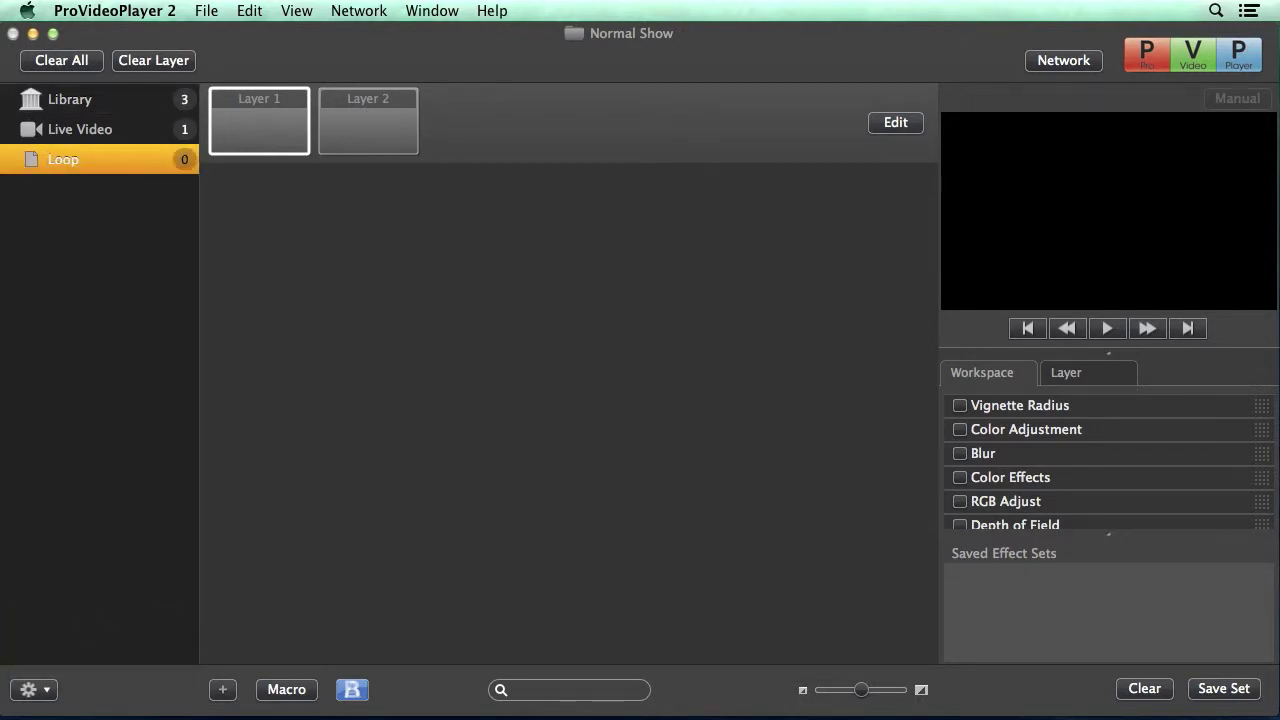
# Step: Drag the four JPGs from the Announcement Stills folder into Loop, then minimize Finder
pyautogui.moveTo(758, 700)
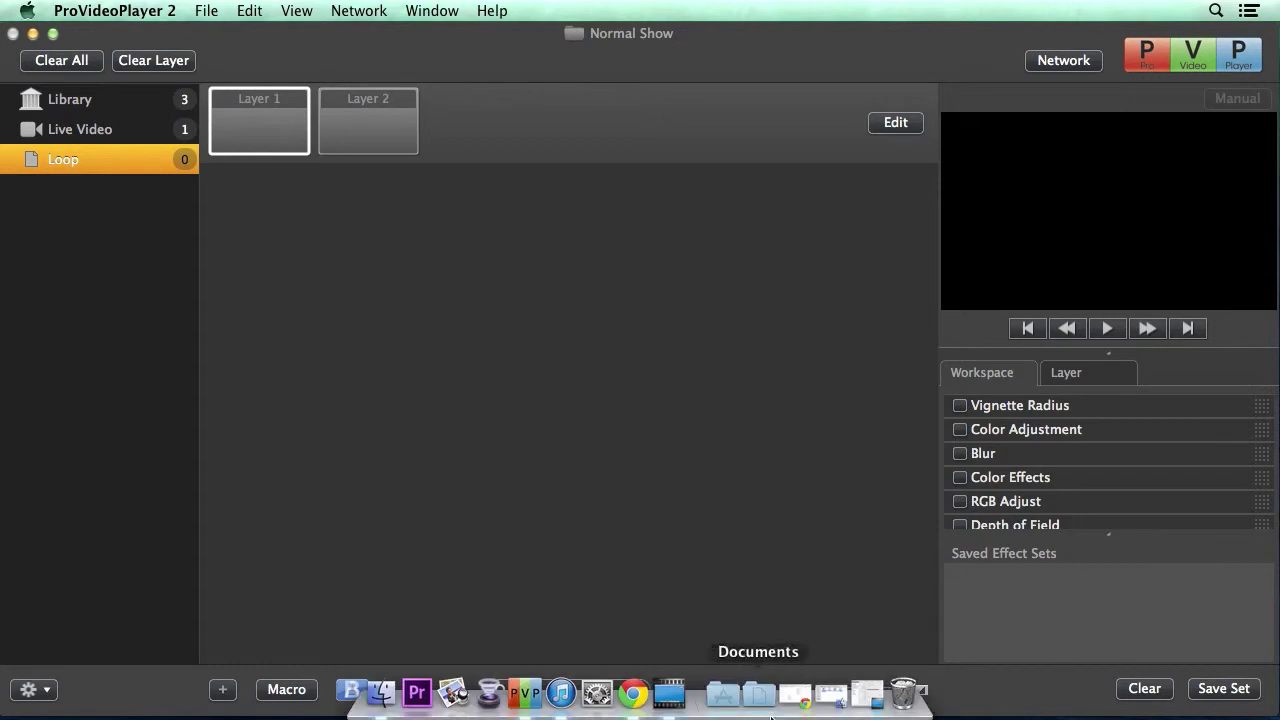
pyautogui.click(833, 702)
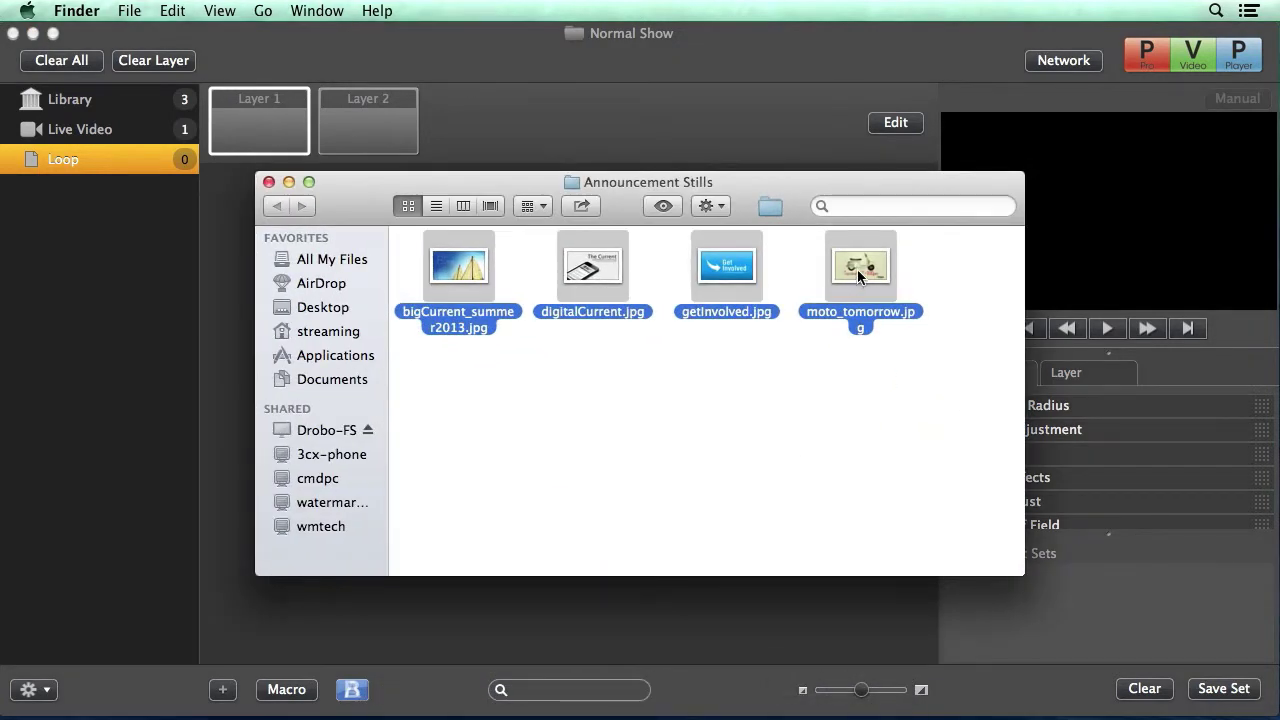
pyautogui.moveTo(857, 269)
pyautogui.mouseDown()
pyautogui.moveTo(793, 333)
pyautogui.moveTo(718, 533)
pyautogui.moveTo(710, 617)
pyautogui.mouseUp()
pyautogui.click(287, 184)
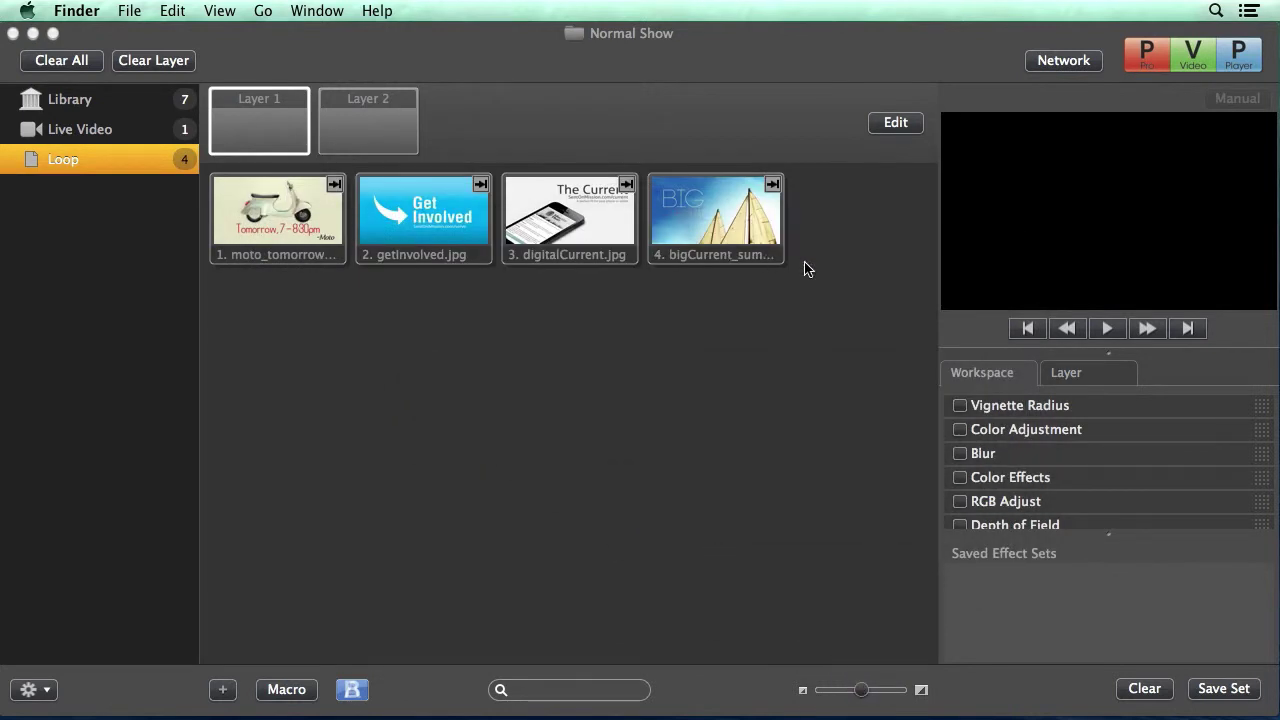
# Step: Set Playback Behavior to Next on all four Loop cues, then deselect them
pyautogui.moveTo(808, 269)
pyautogui.mouseDown()
pyautogui.moveTo(507, 222)
pyautogui.moveTo(308, 222)
pyautogui.mouseUp()
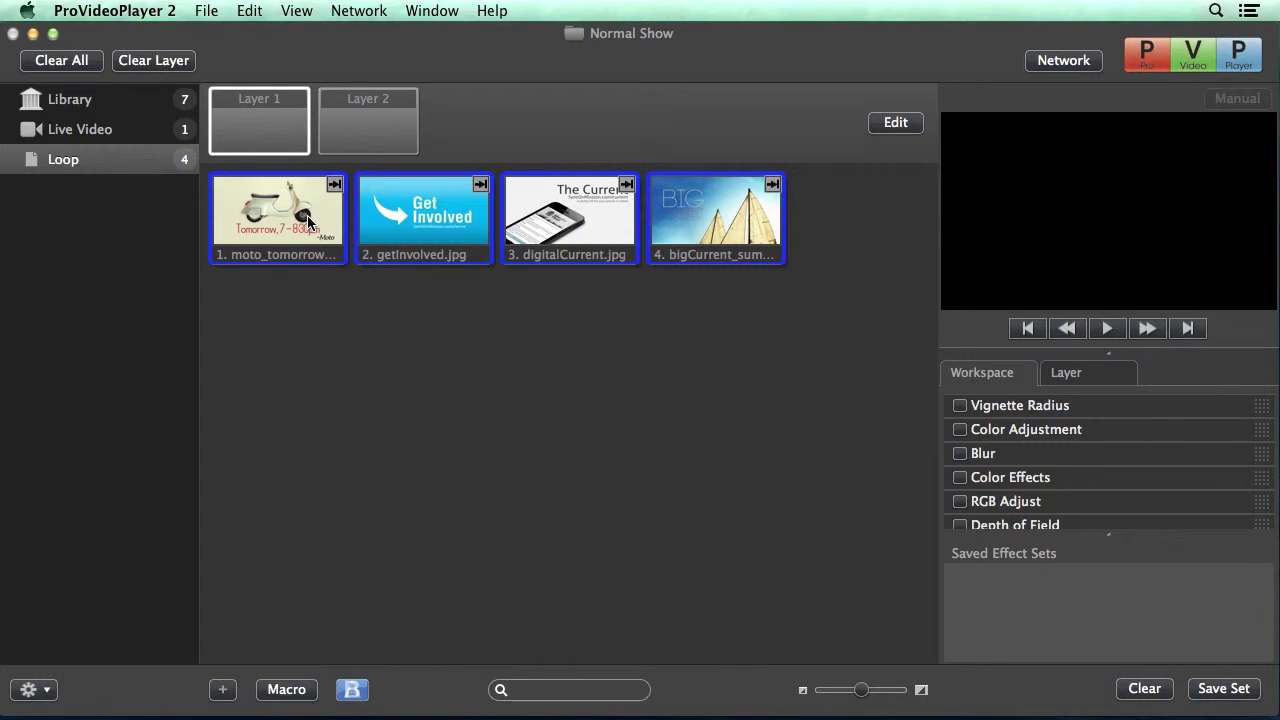
pyautogui.rightClick(308, 222)
pyautogui.moveTo(417, 339)
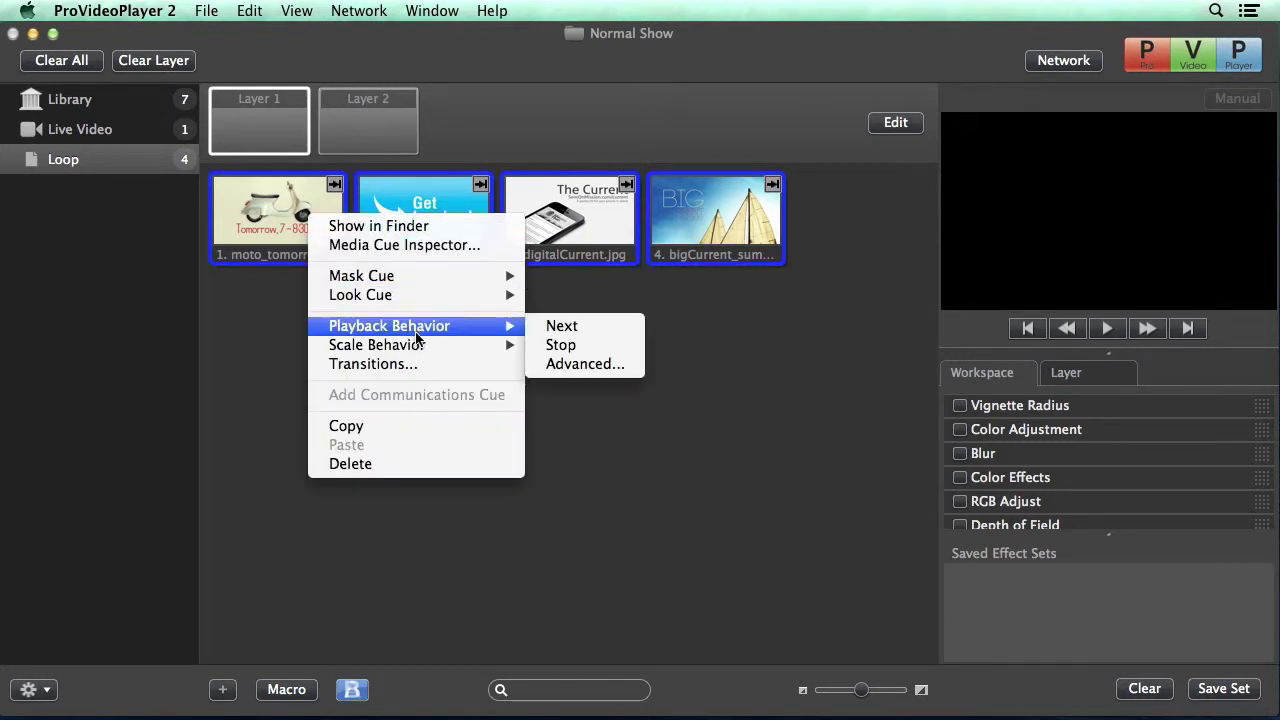
pyautogui.click(590, 334)
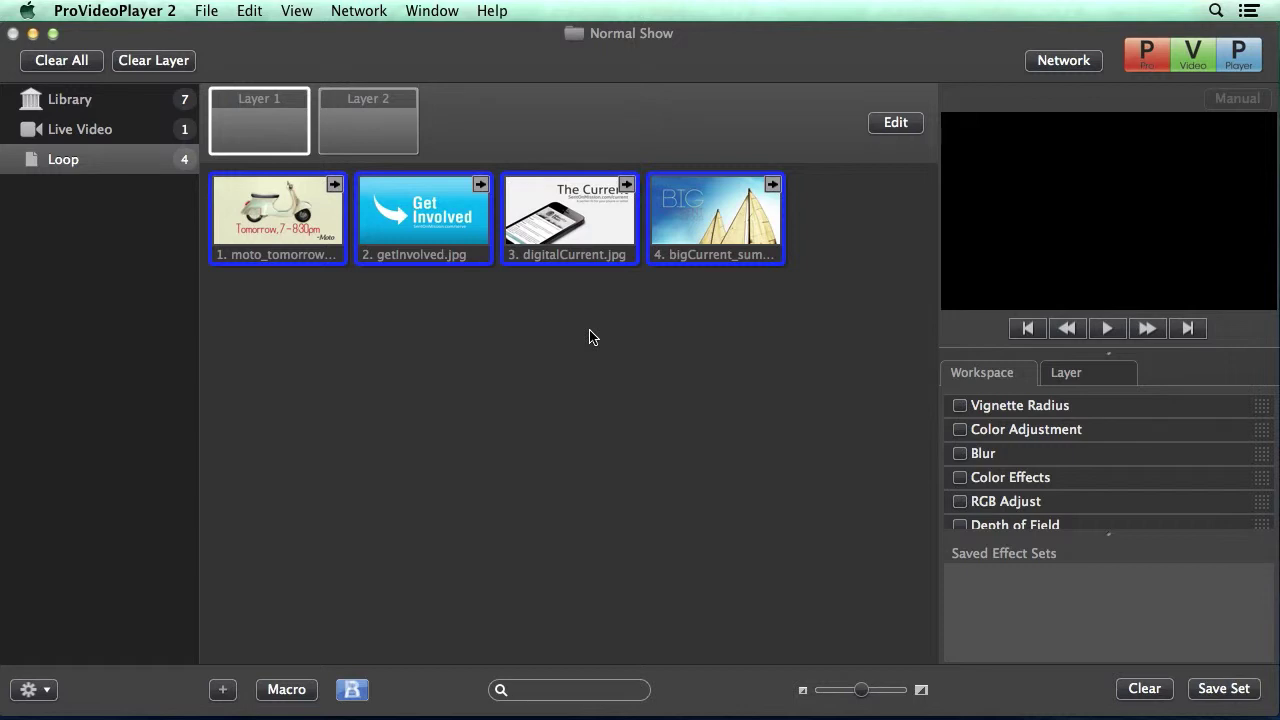
pyautogui.click(743, 300)
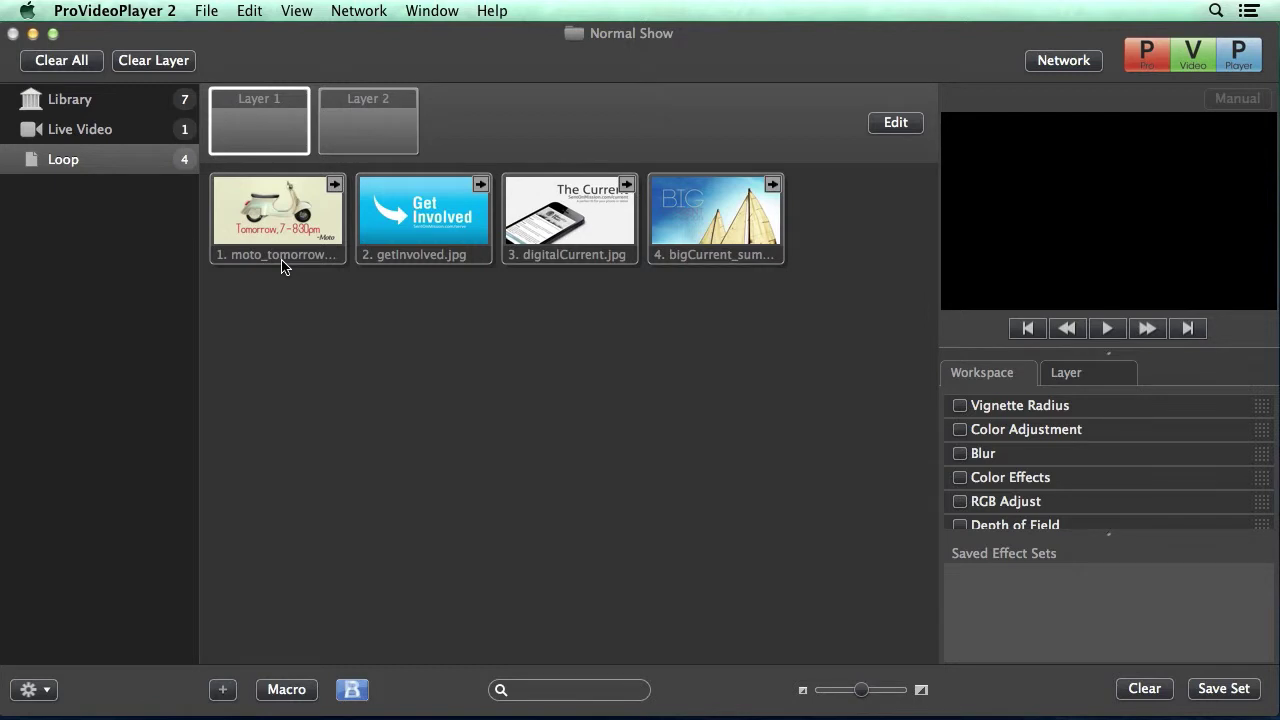
pyautogui.click(140, 10)
pyautogui.click(136, 66)
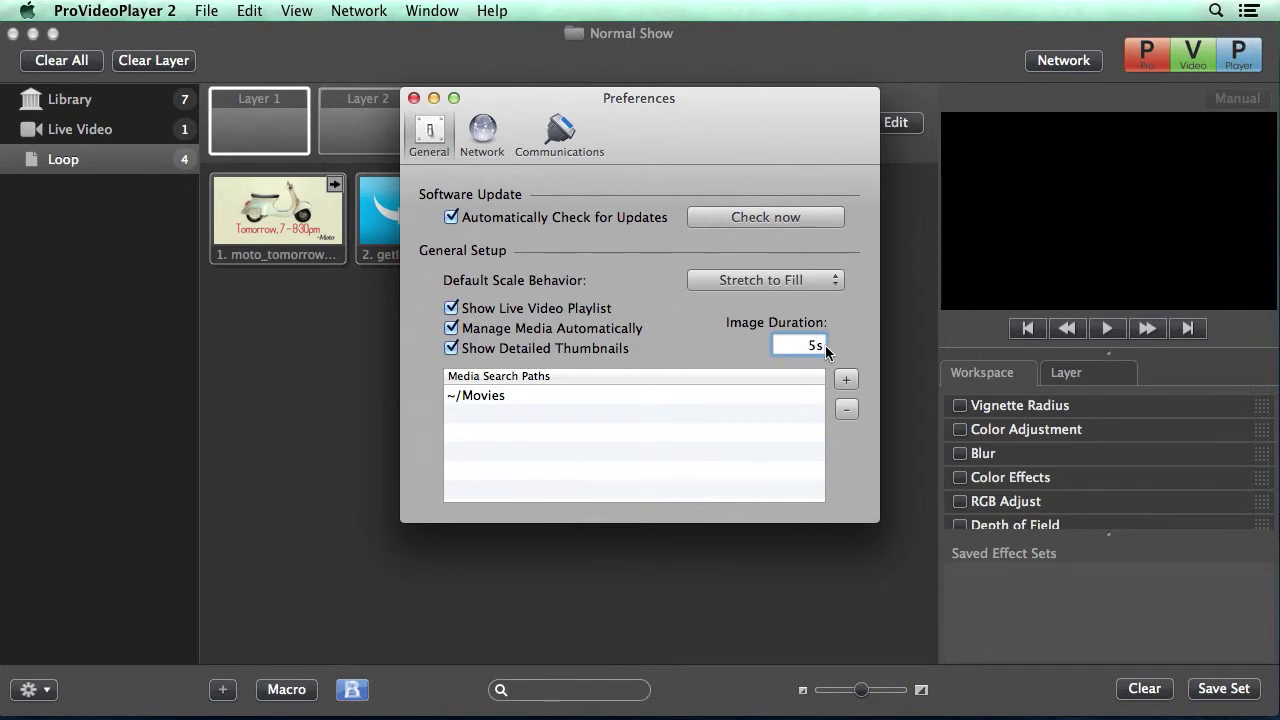
pyautogui.click(414, 99)
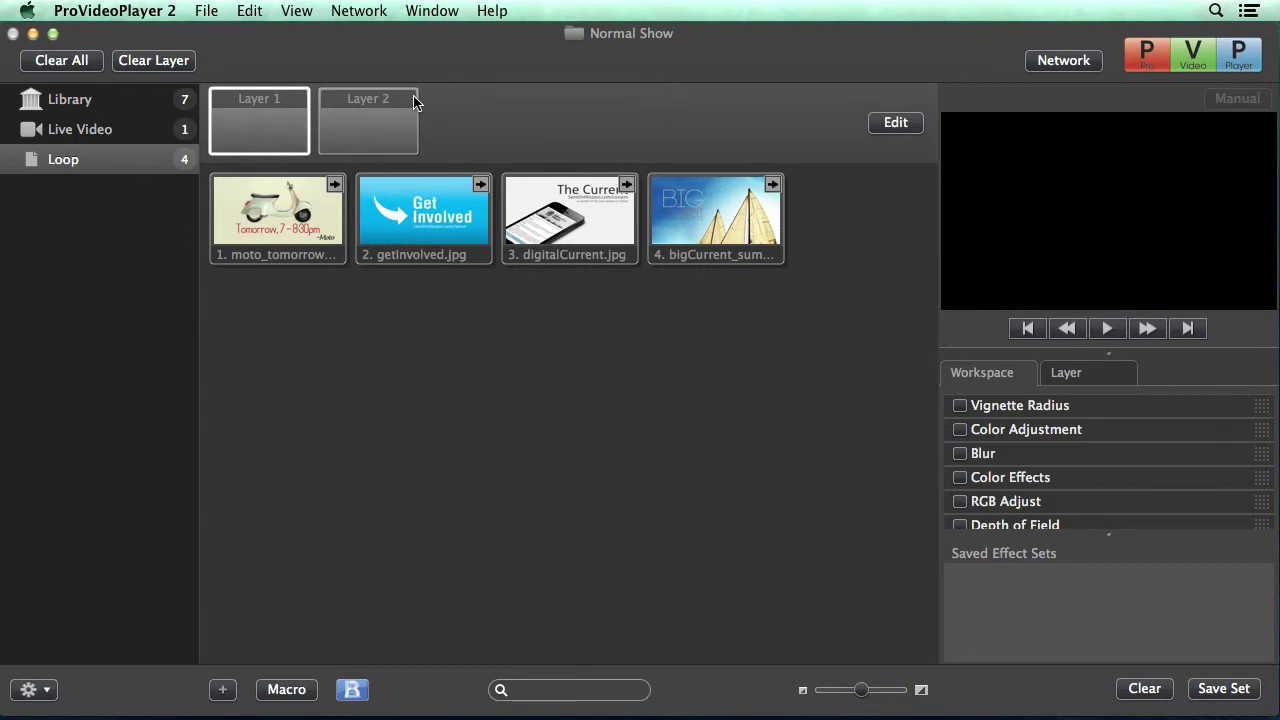
pyautogui.click(298, 12)
# Step: Open the Scheduler and add a new schedule named 'Daily'
pyautogui.click(325, 56)
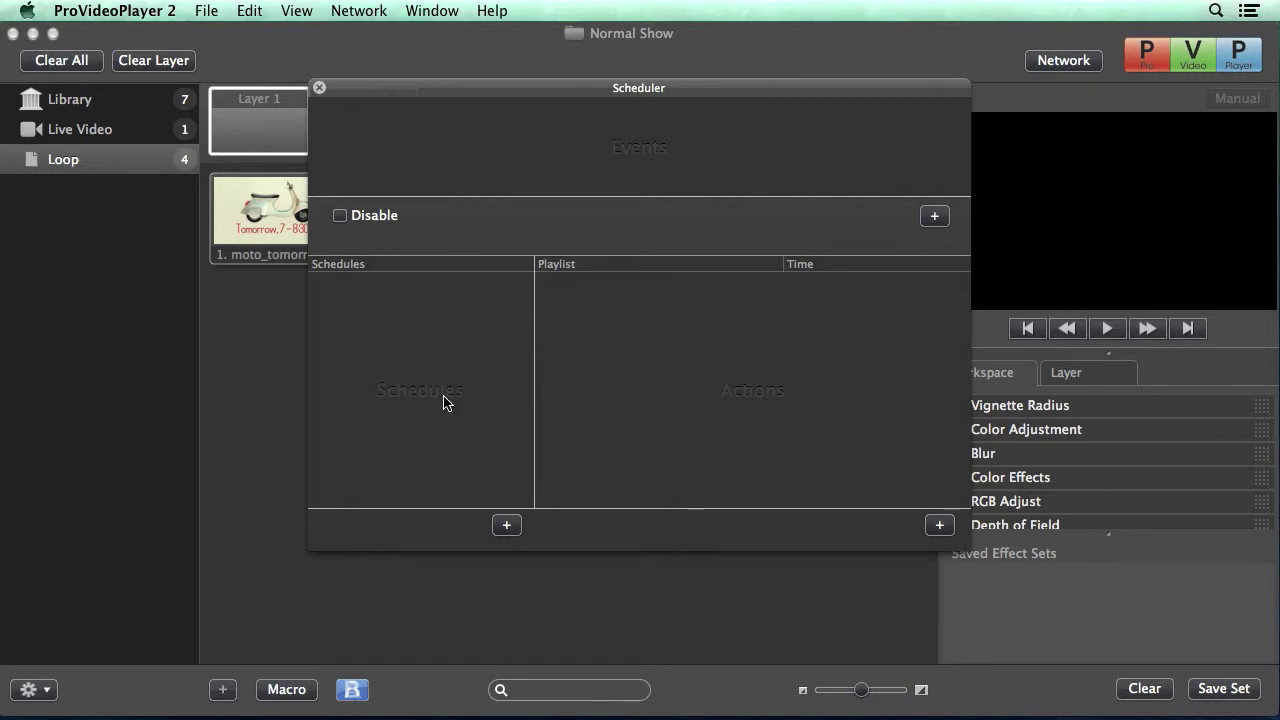
pyautogui.click(506, 526)
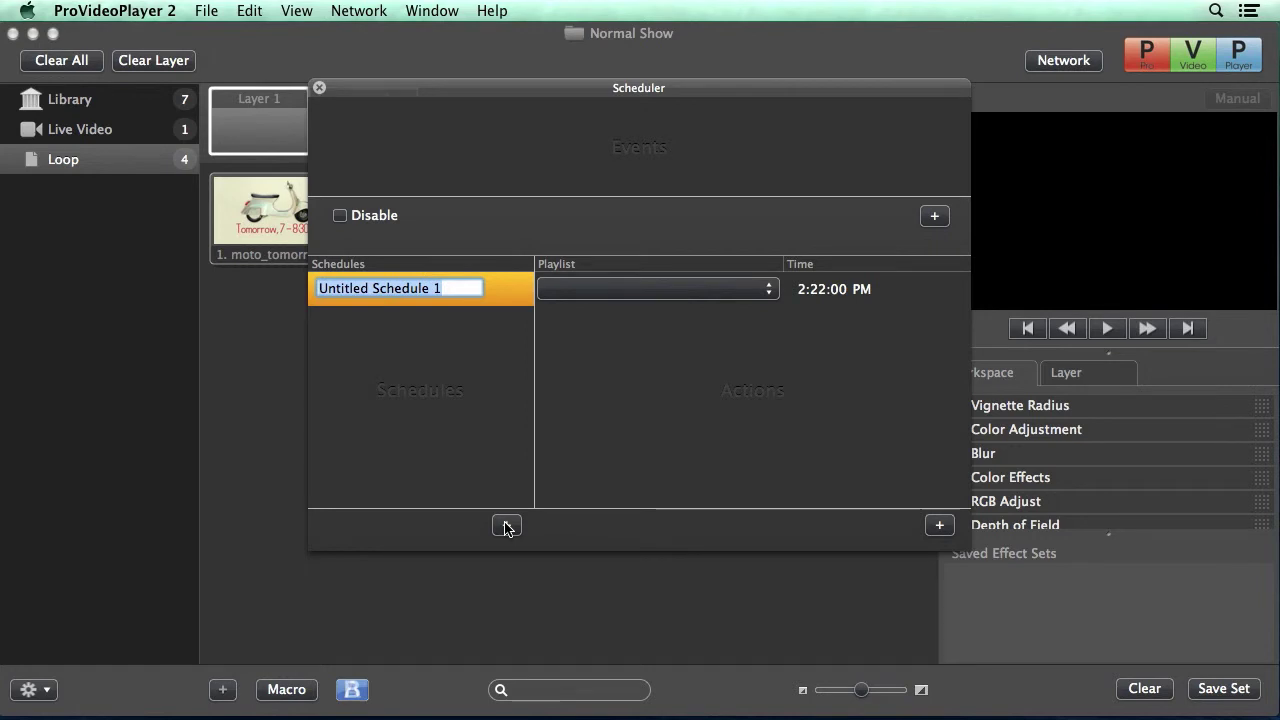
pyautogui.write('Daily')
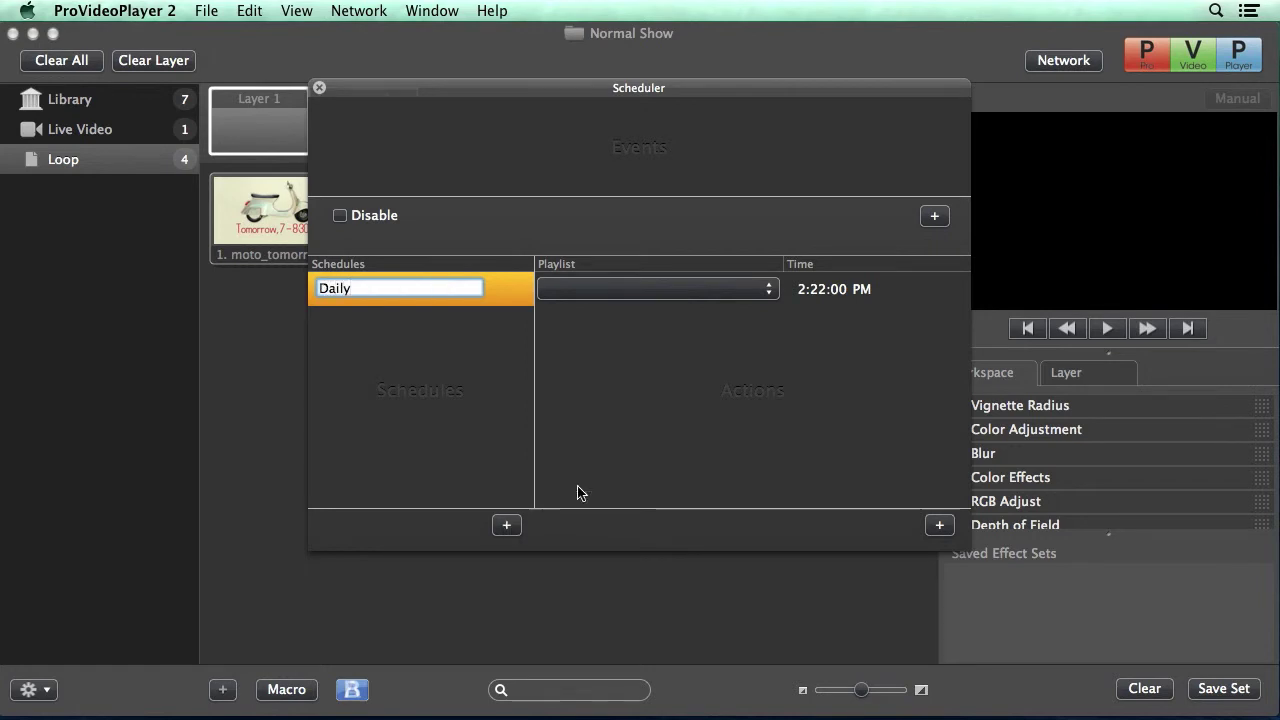
# Step: Set the Daily schedule to play the Loop playlist at 8:00:00 AM
pyautogui.click(695, 293)
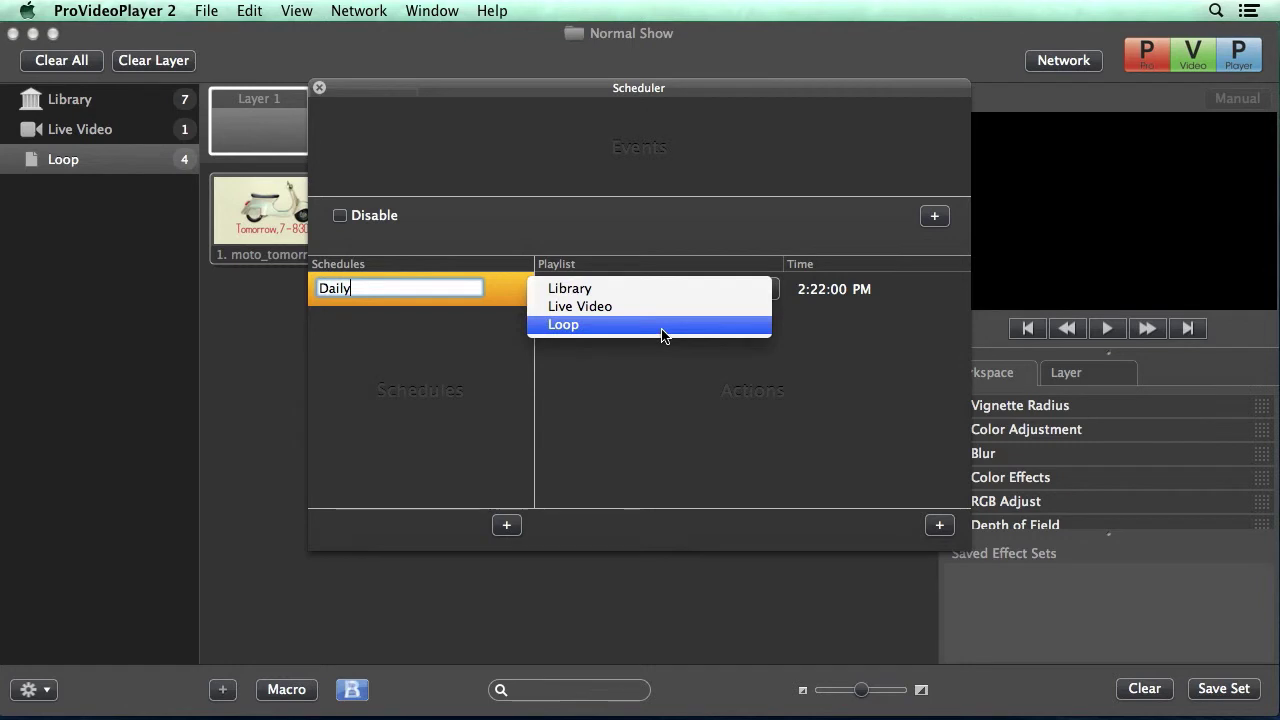
pyautogui.click(662, 326)
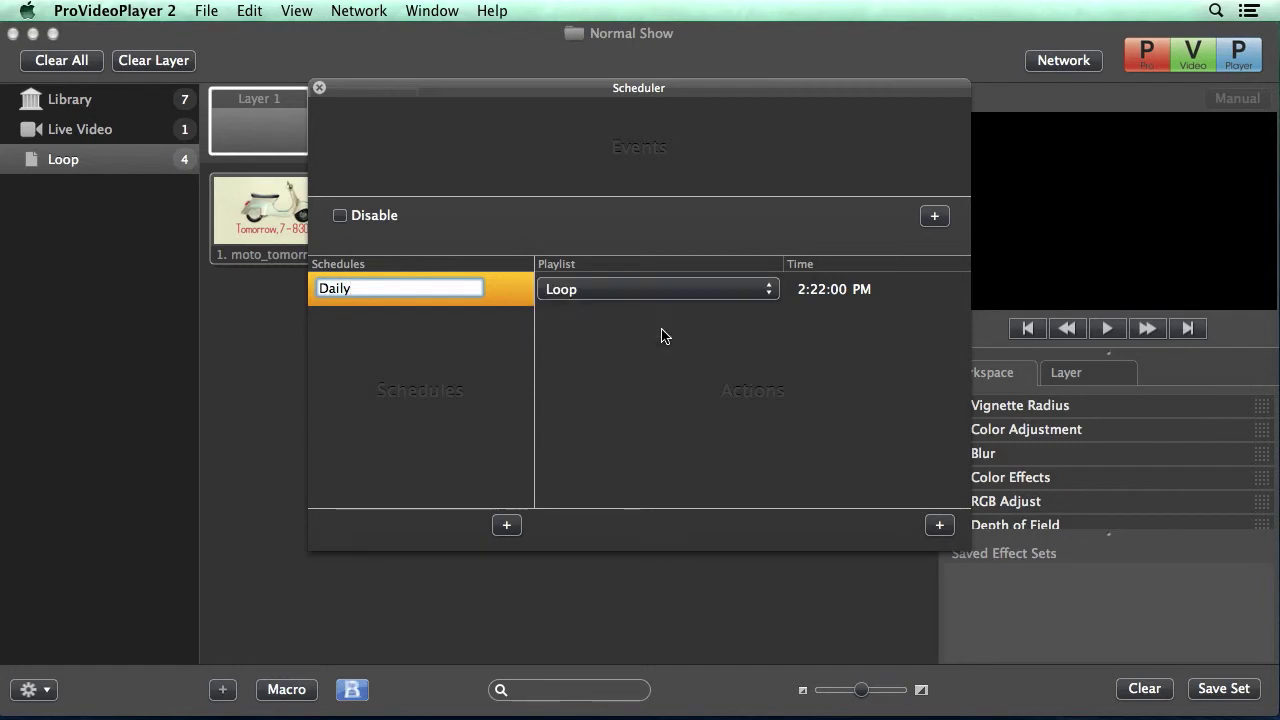
pyautogui.click(801, 292)
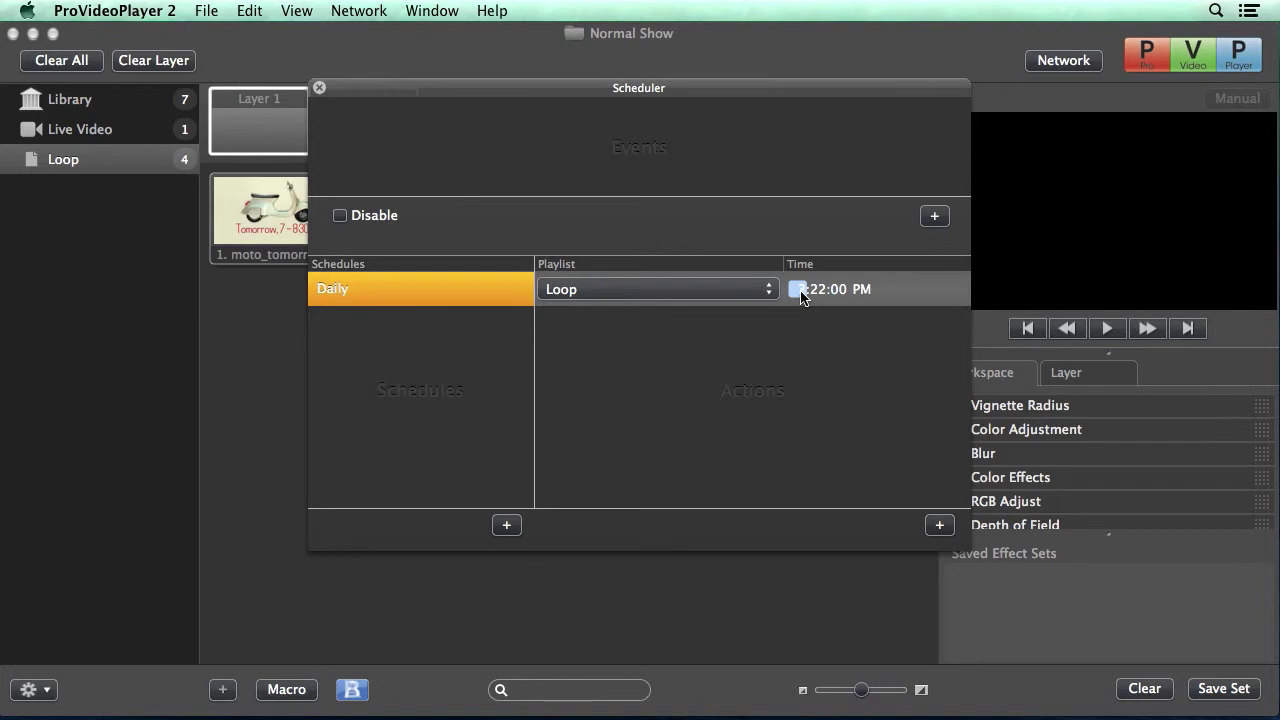
pyautogui.write('8')
pyautogui.click(862, 291)
pyautogui.press('a')
pyautogui.click(936, 217)
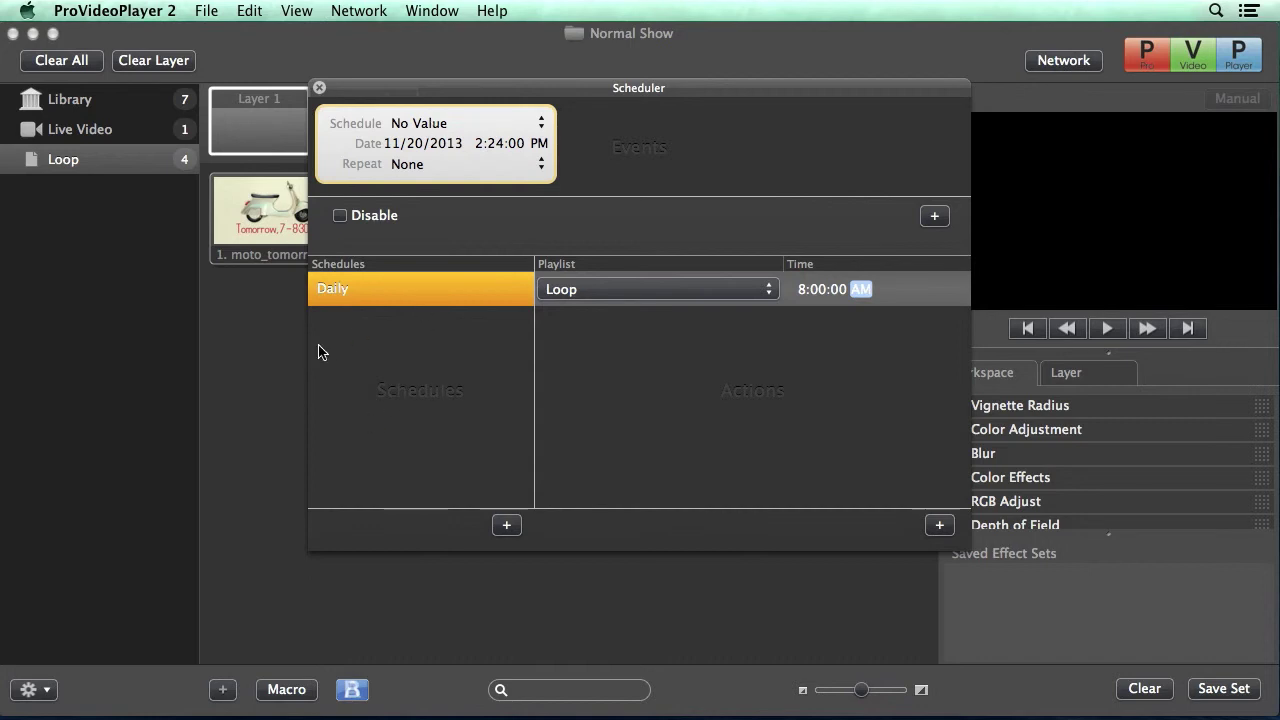
# Step: Link the new event to the Daily schedule at 7:00:00 AM, repeating Every Day
pyautogui.click(448, 123)
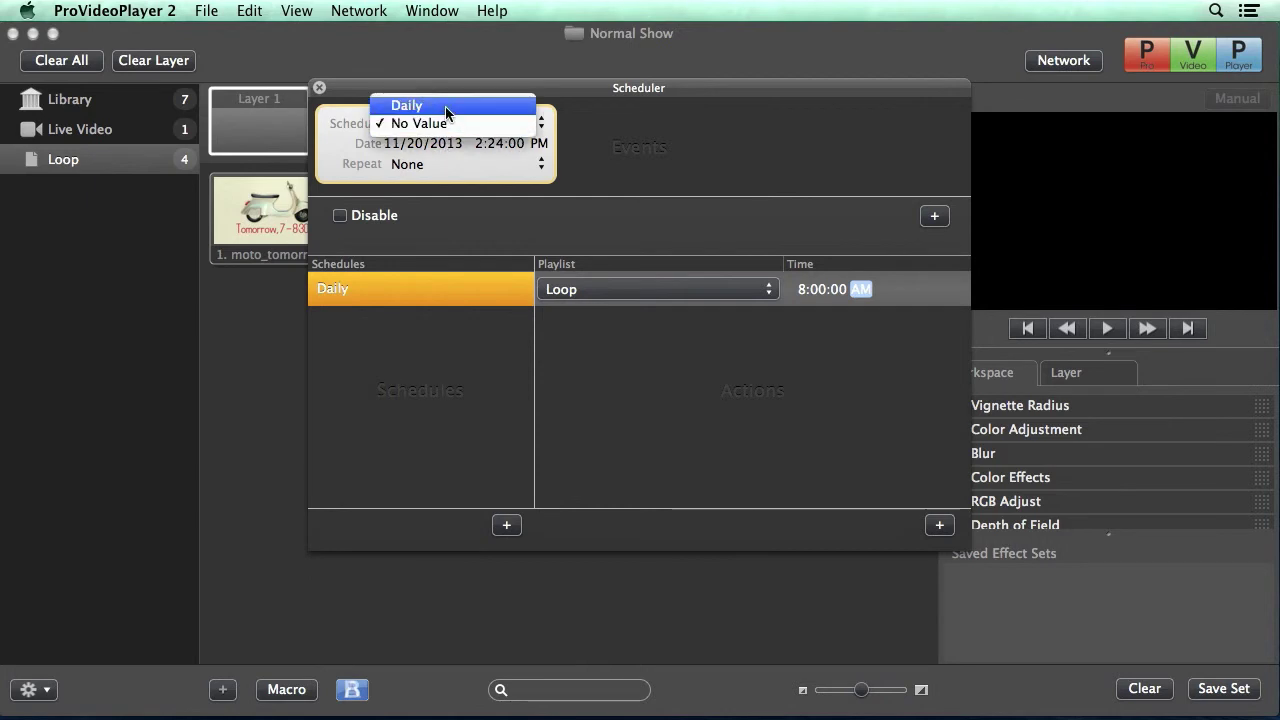
pyautogui.click(445, 106)
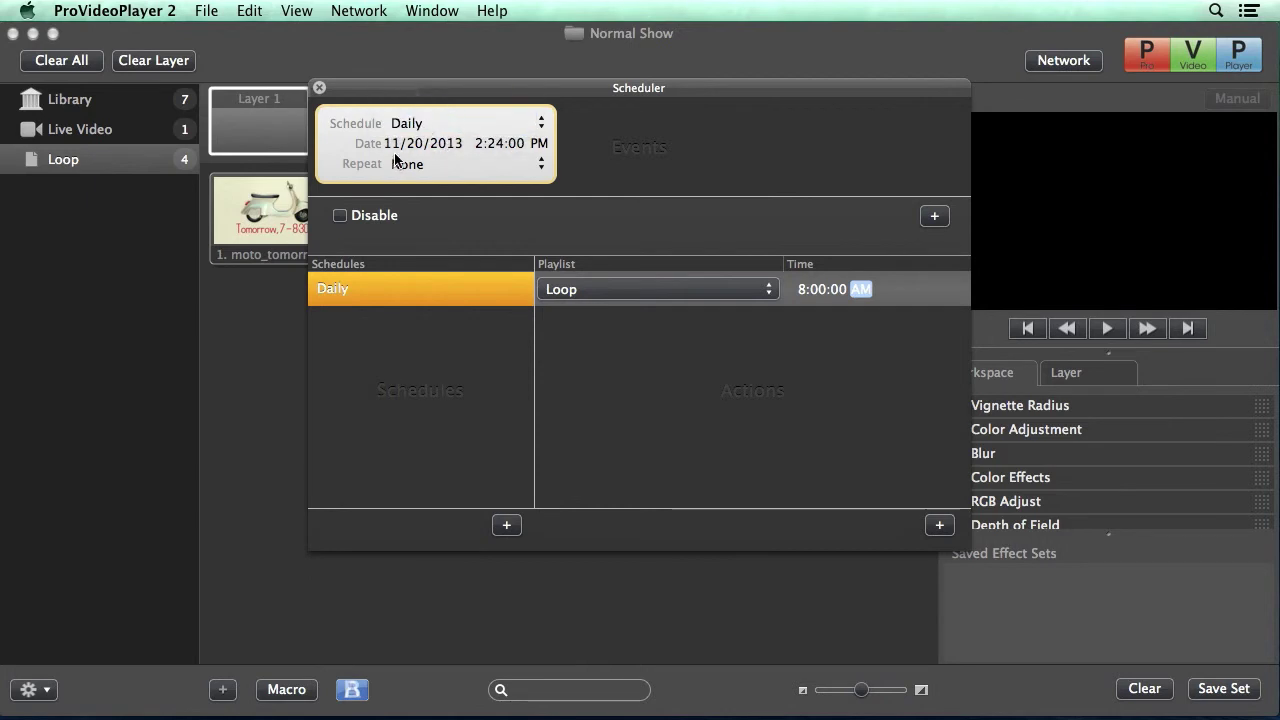
pyautogui.click(477, 143)
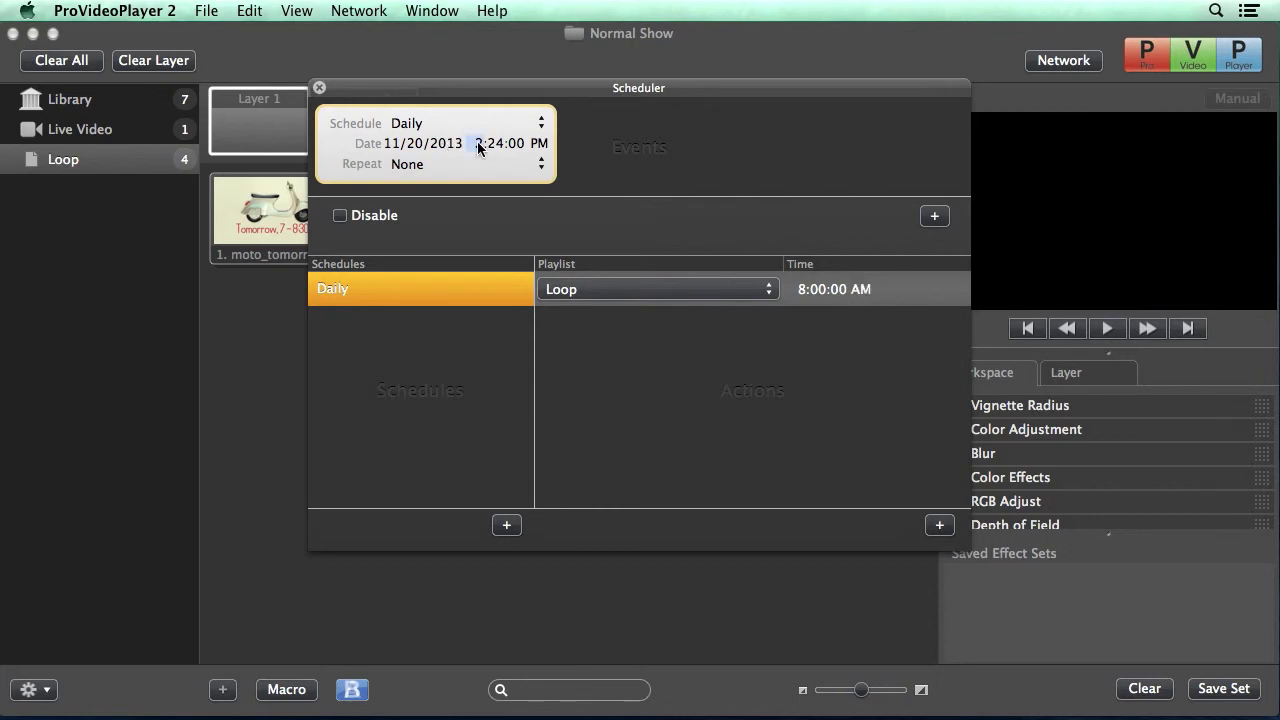
pyautogui.write('7')
pyautogui.click(492, 143)
pyautogui.write('00')
pyautogui.click(540, 145)
pyautogui.click(444, 173)
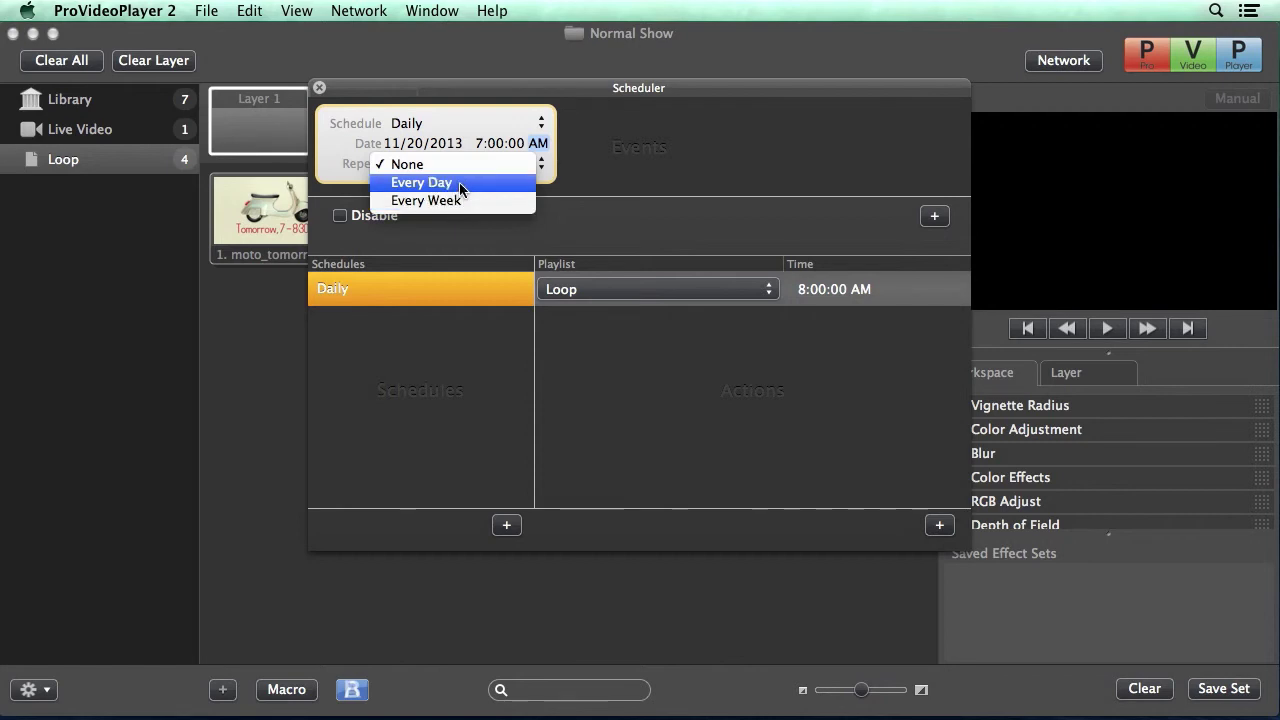
pyautogui.click(461, 185)
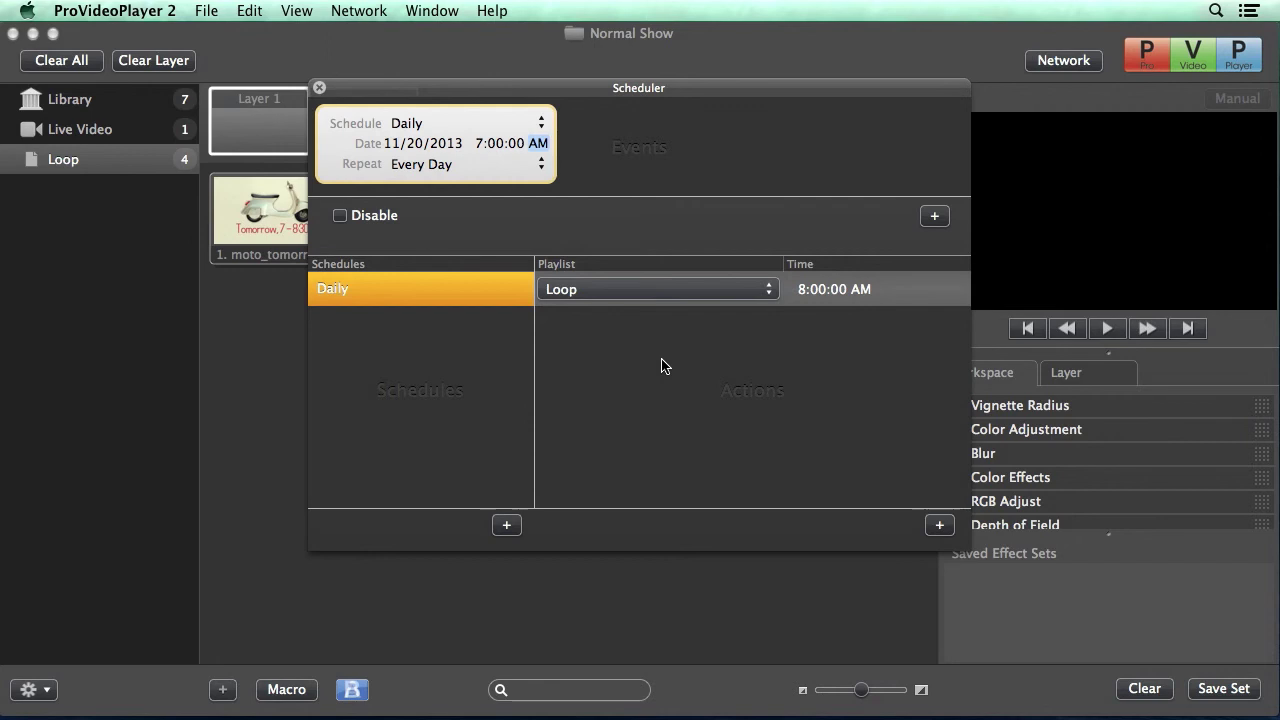
# Step: Close the Scheduler and trigger the fourth Loop cue, the bigCurrent_sum sailboat graphic
pyautogui.click(319, 87)
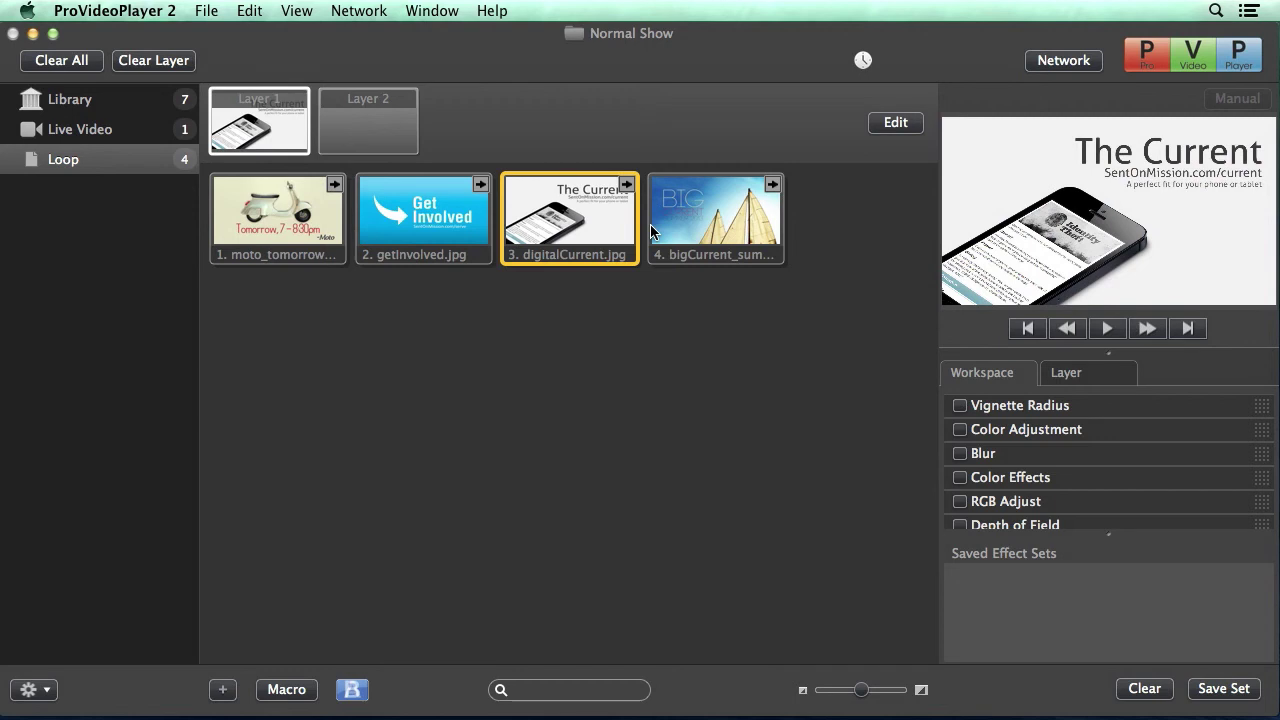
pyautogui.click(727, 238)
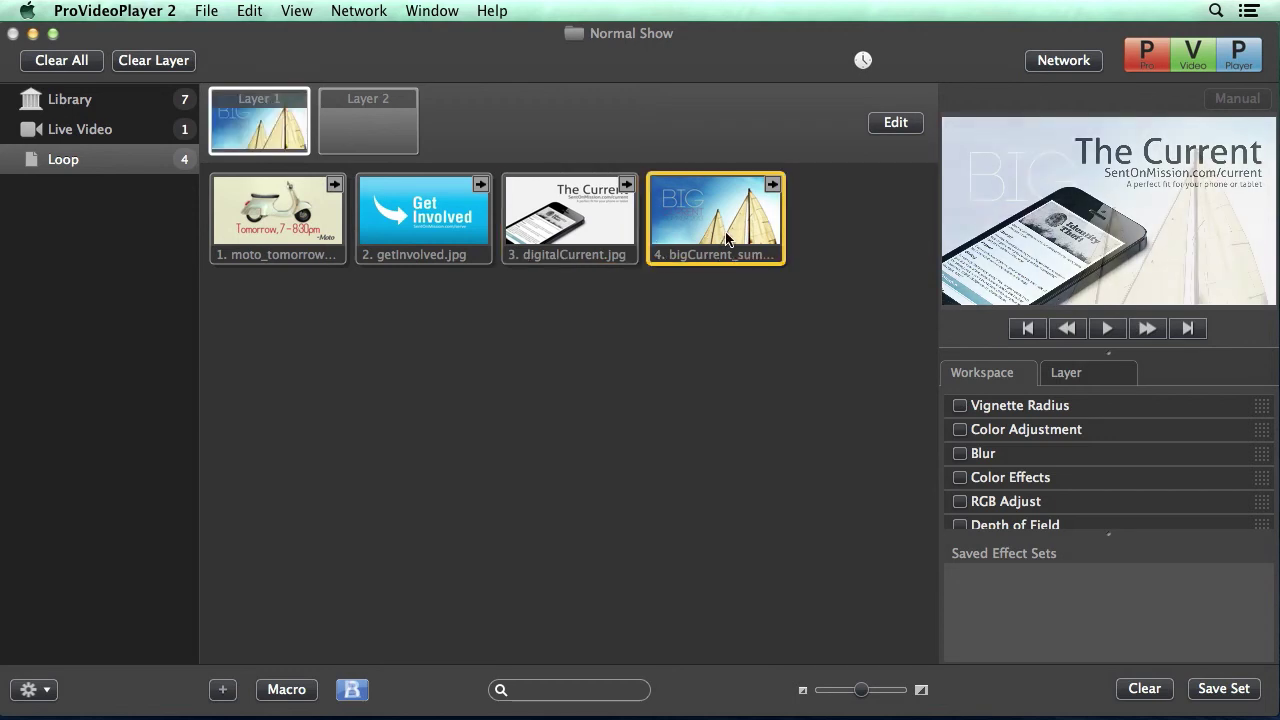